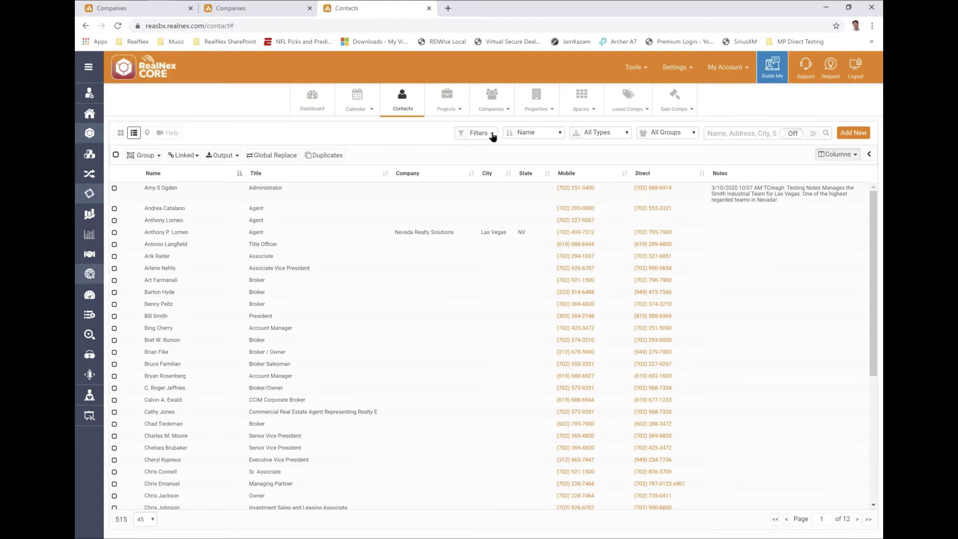
Show the filters for the contacts list and choose Email as the filter field.
left_click(492, 136)
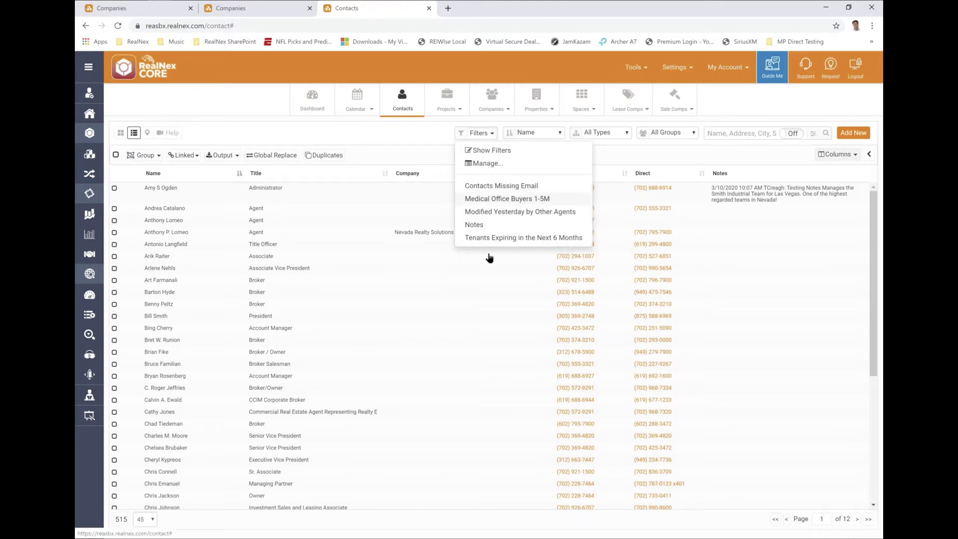
left_click(480, 151)
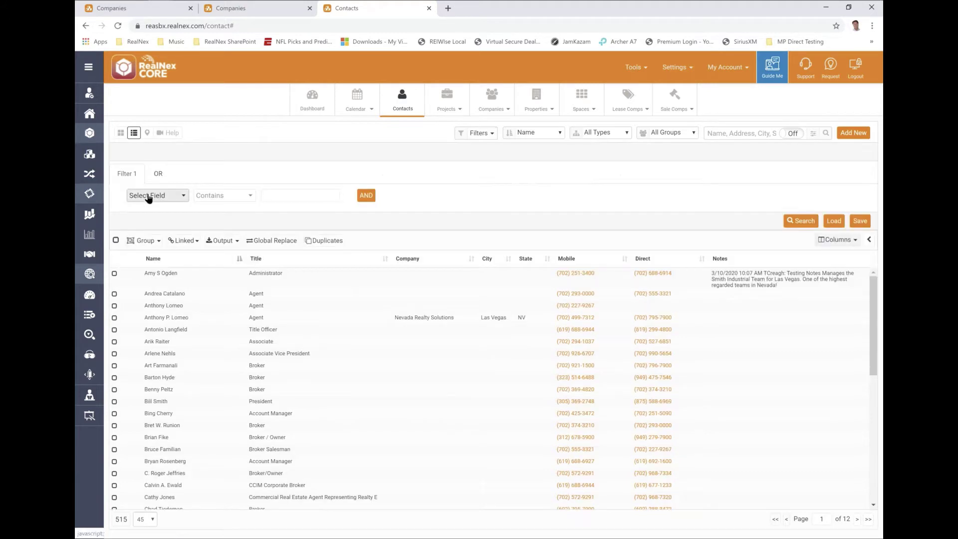
left_click(151, 196)
type("e")
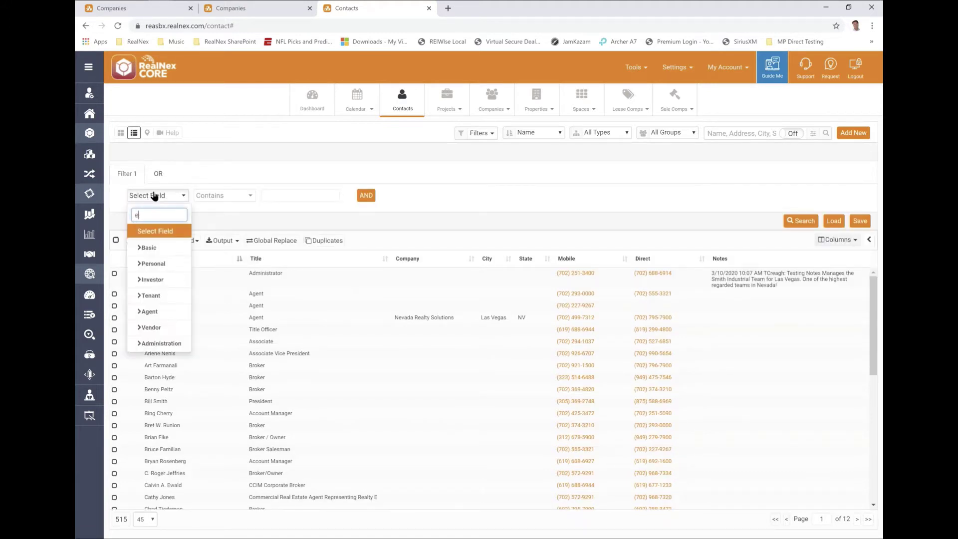
type("mail")
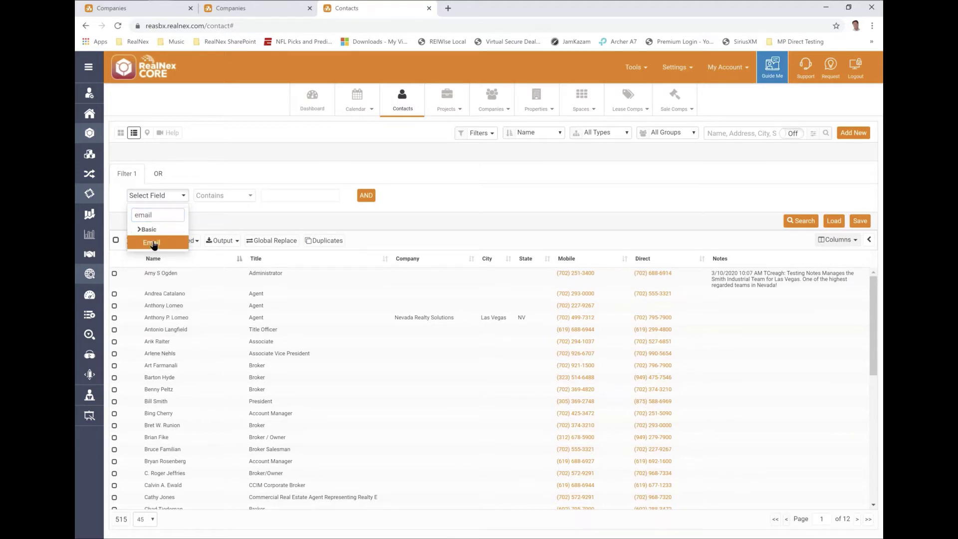
left_click(151, 244)
Look through the Basic filter fields, reselect Email and set its condition to Is Empty.
left_click(182, 197)
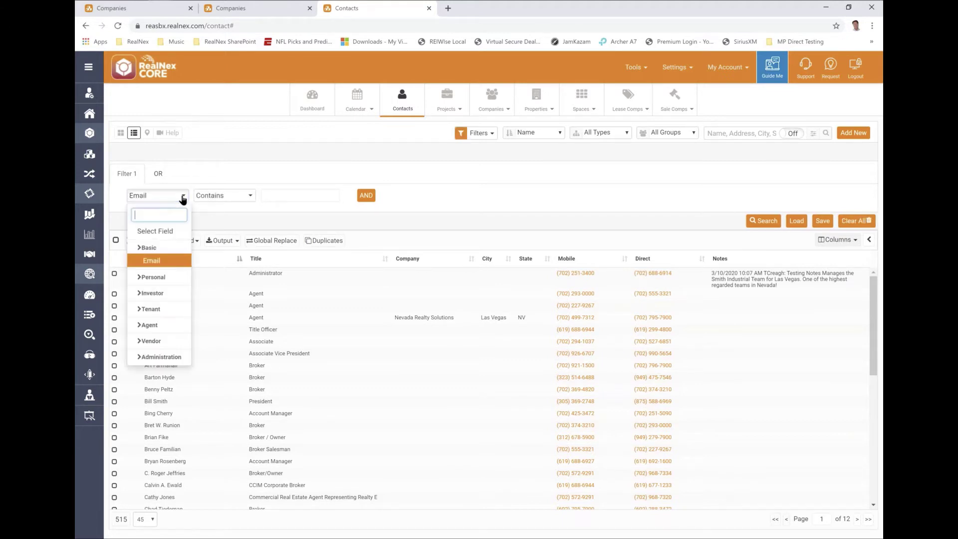
left_click(139, 248)
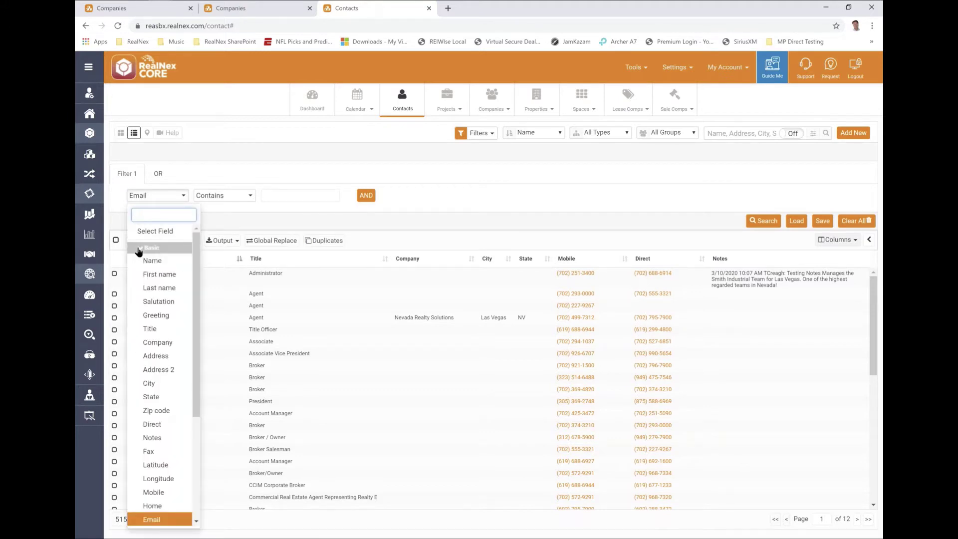
left_click(138, 248)
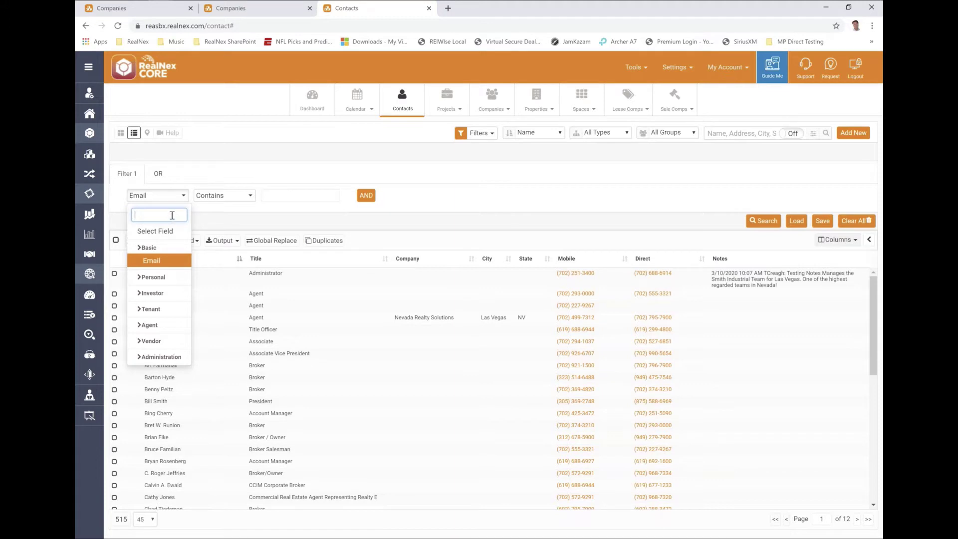
type("email")
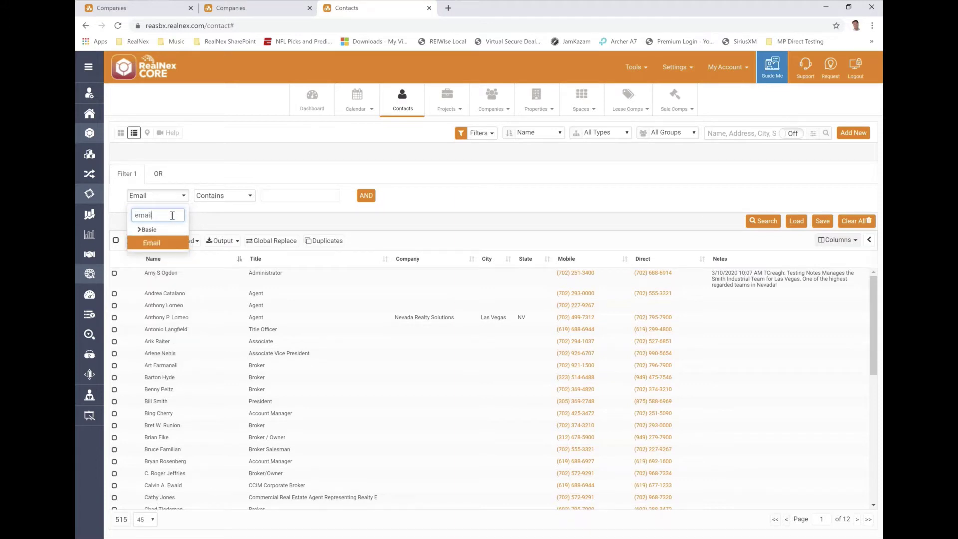
left_click(147, 244)
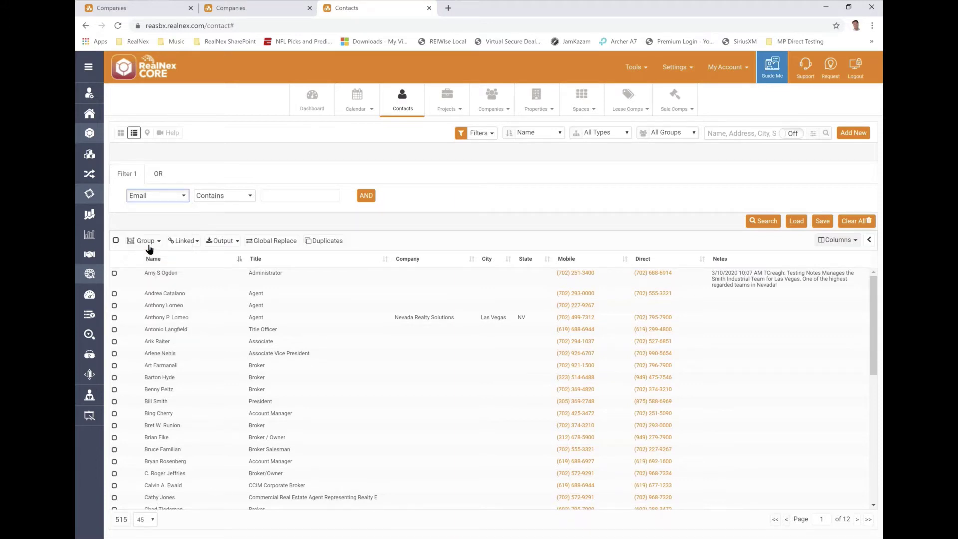
left_click(217, 199)
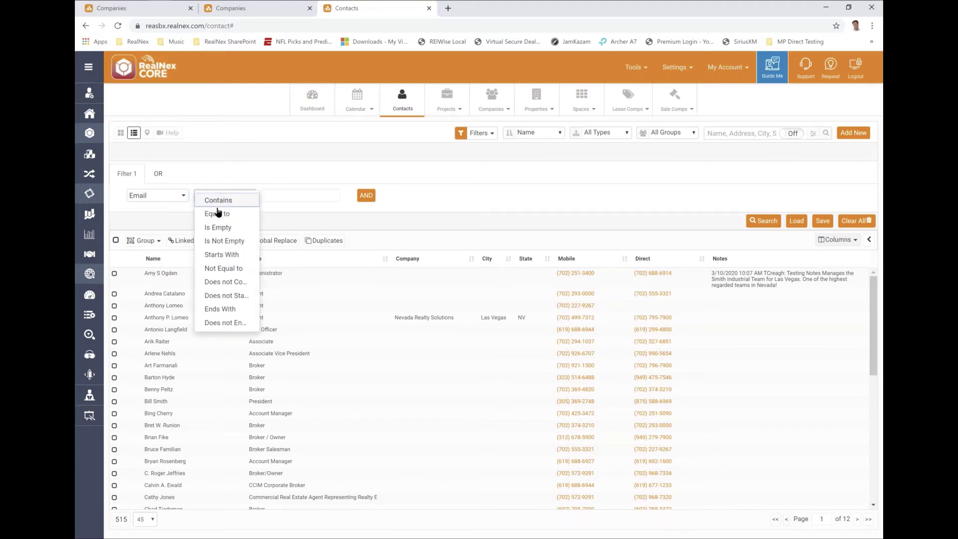
left_click(219, 228)
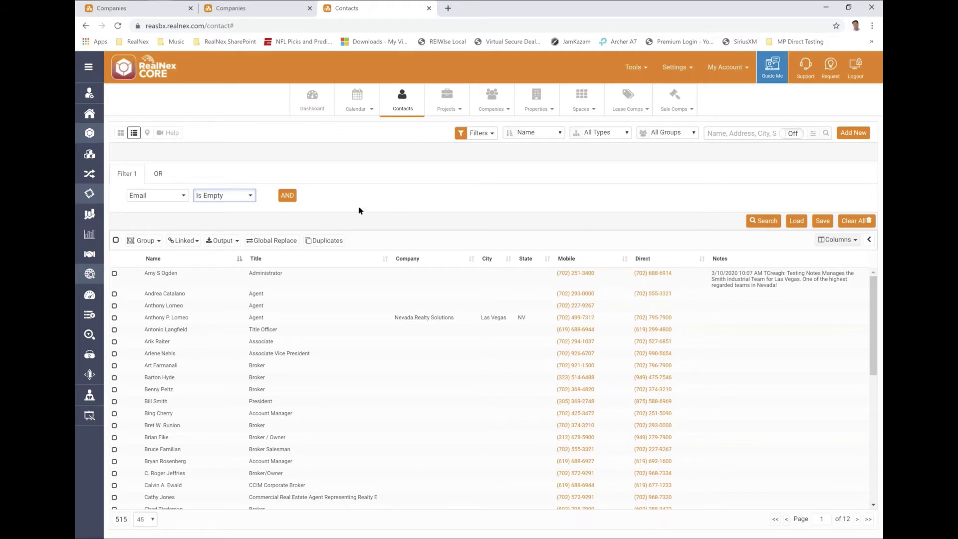
Start saving the filter as "Email is empty" in the favorites list, but cancel without saving it.
left_click(825, 223)
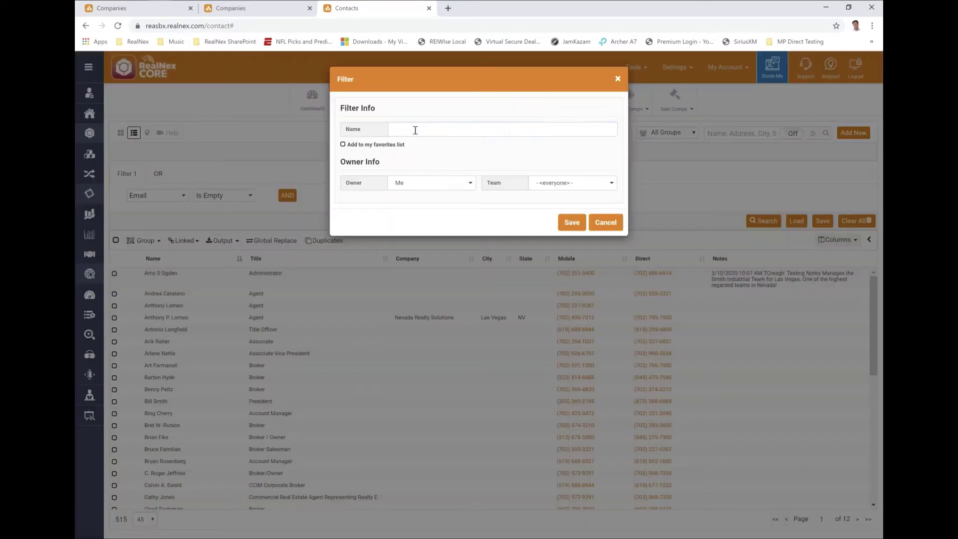
left_click(415, 130)
type("Email")
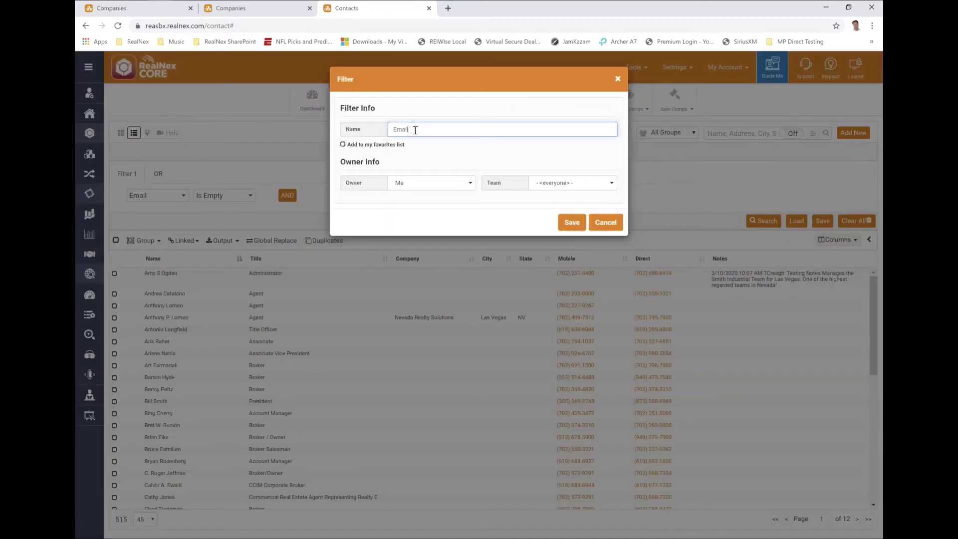
type("sd empty")
left_click(343, 145)
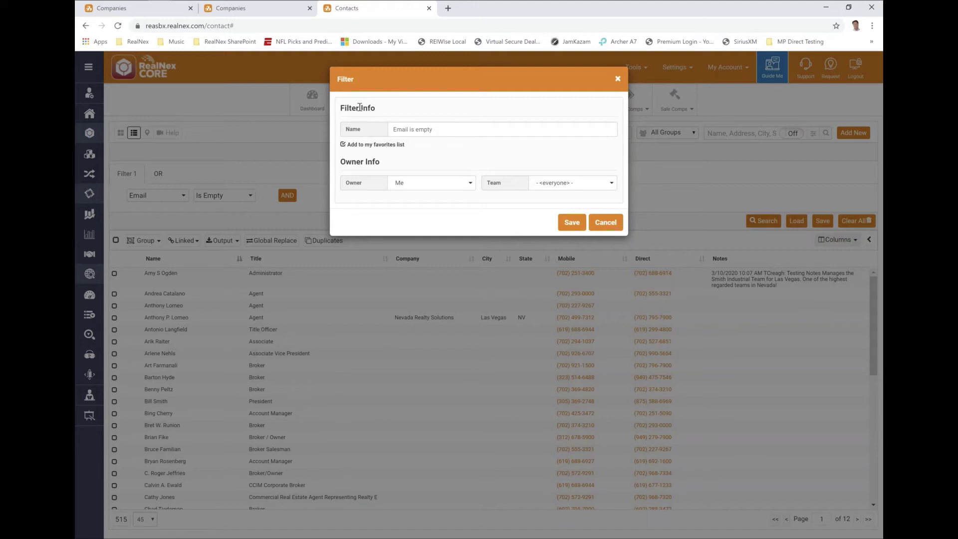
left_click(610, 225)
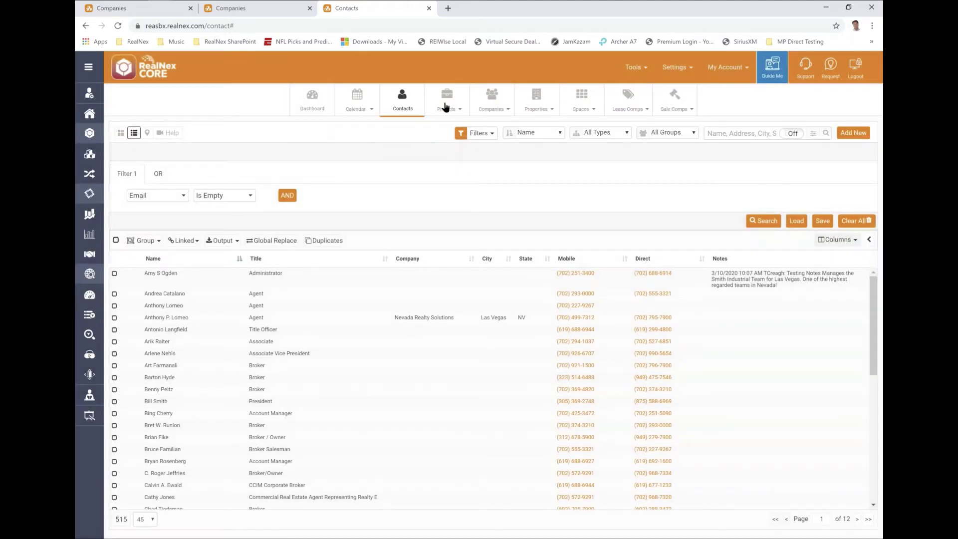
Show the filters for the Properties list and set a condition of Property type equal to Industrial.
left_click(536, 96)
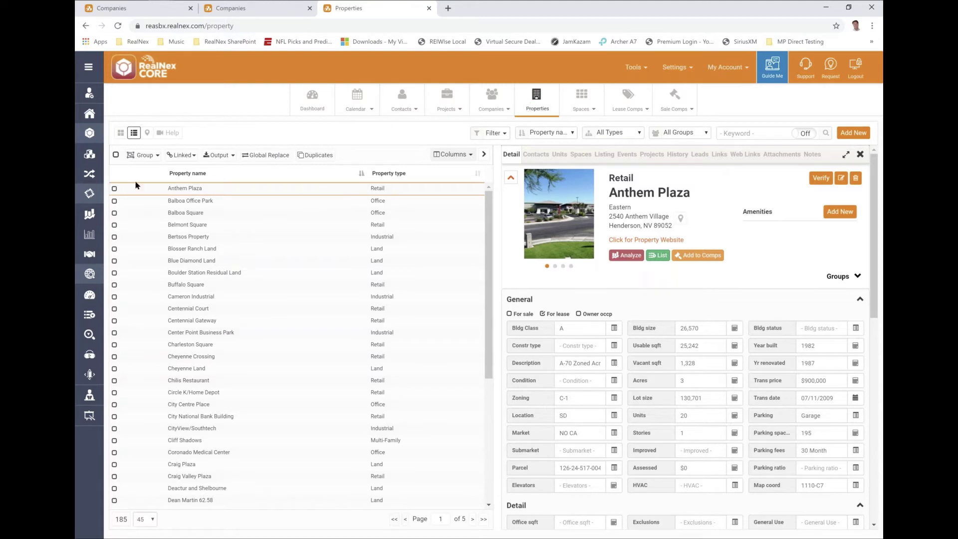
left_click(504, 134)
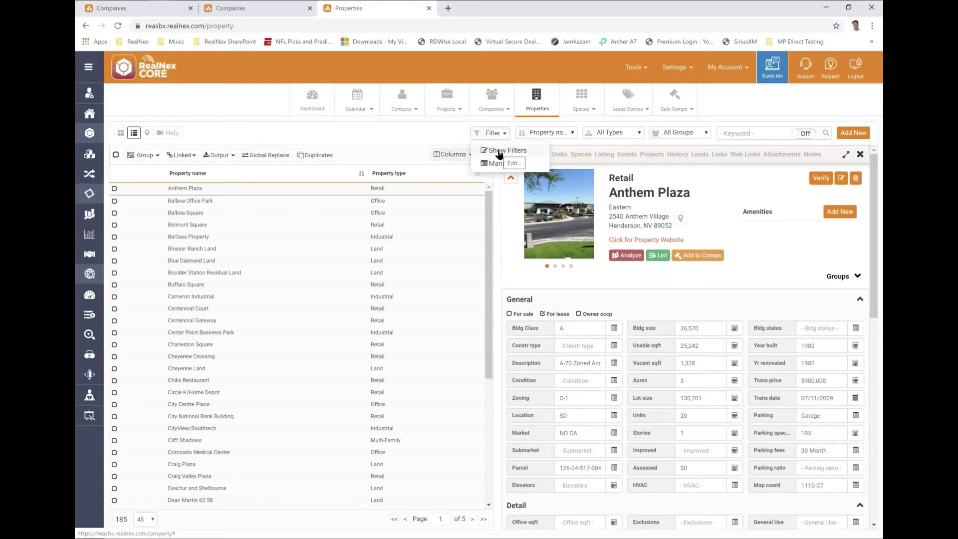
left_click(499, 151)
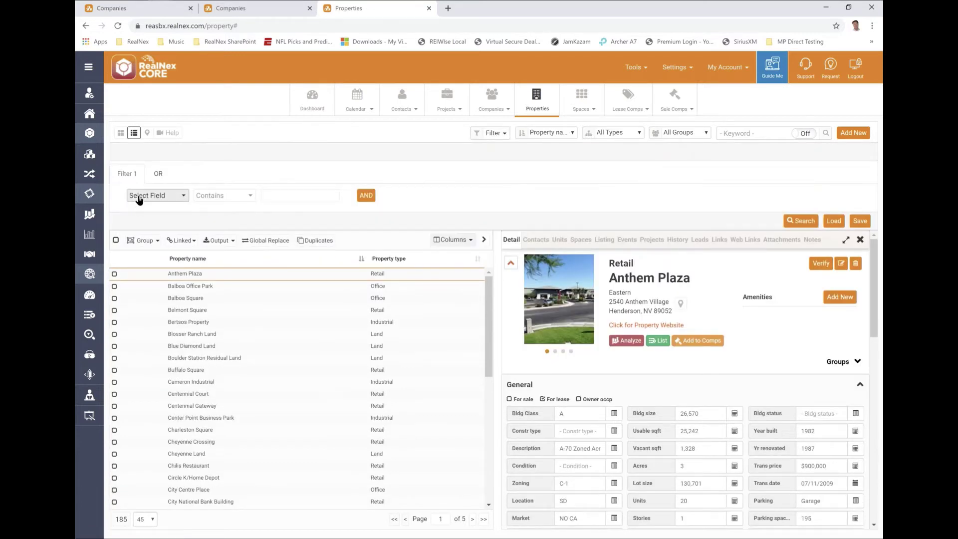
left_click(144, 197)
type("property t")
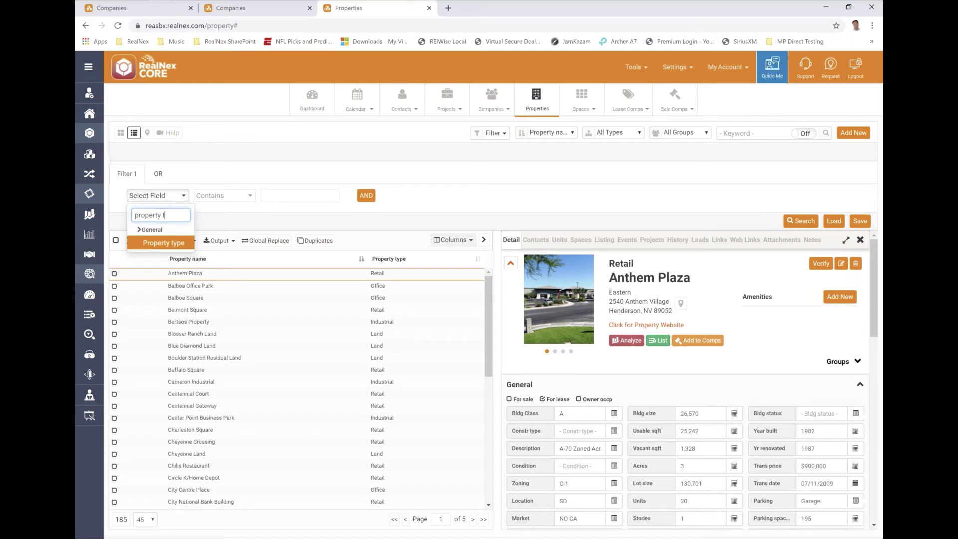
left_click(170, 243)
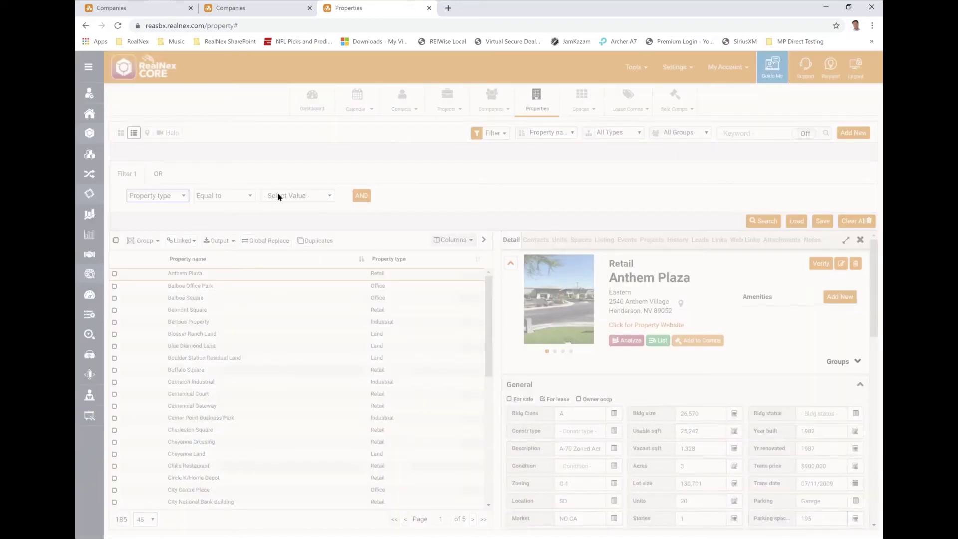
left_click(309, 195)
left_click(288, 242)
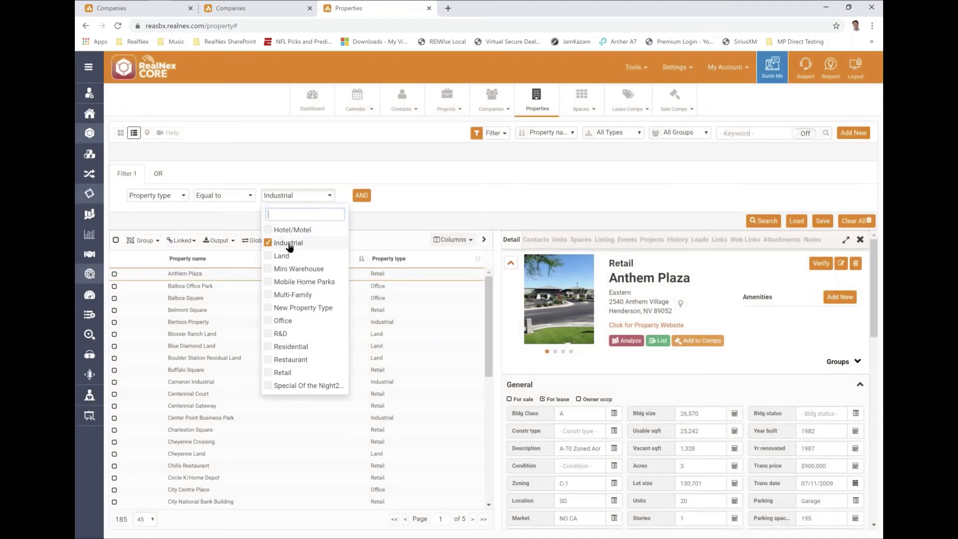
Add a second AND condition to the property filter on the Bldg size field.
left_click(361, 196)
left_click(385, 198)
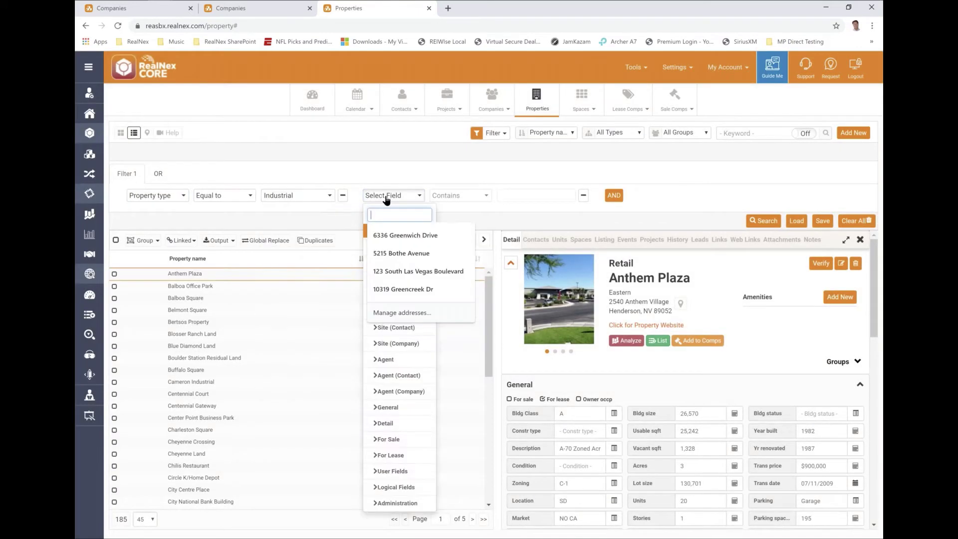
type("build")
key("BackSpace")
key("BackSpace")
key("BackSpace")
key("BackSpace")
key("BackSpace")
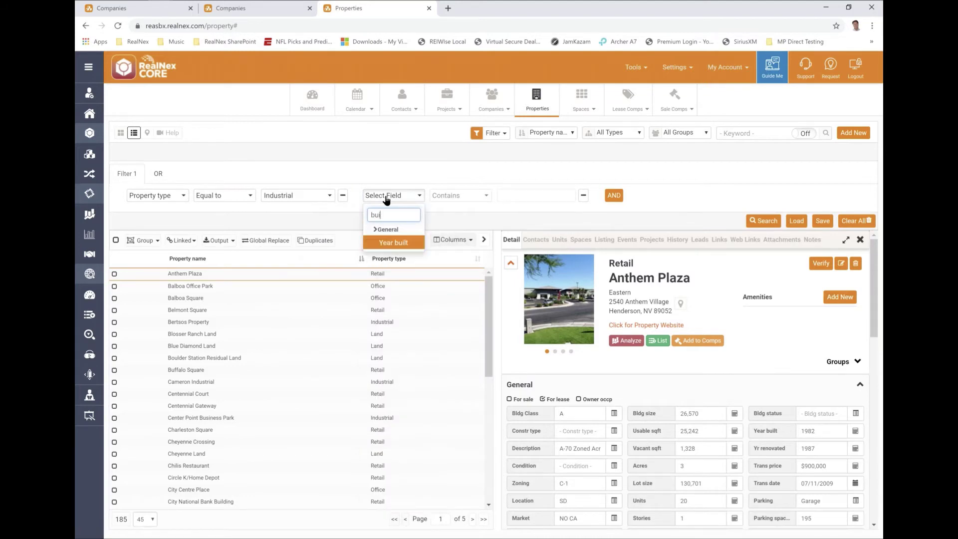
type("siz")
left_click(400, 244)
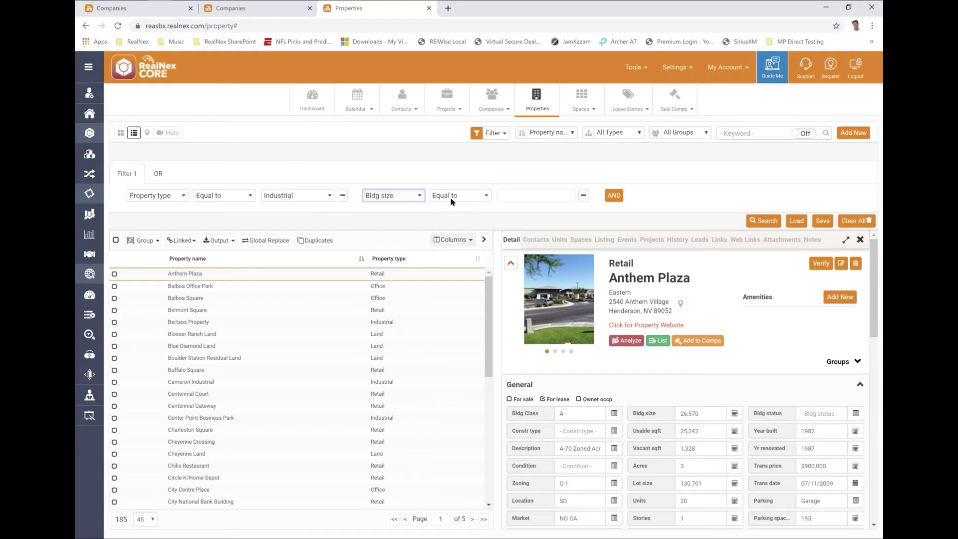
Set the Bldg size condition to Between 1000 and 4000.
left_click(452, 199)
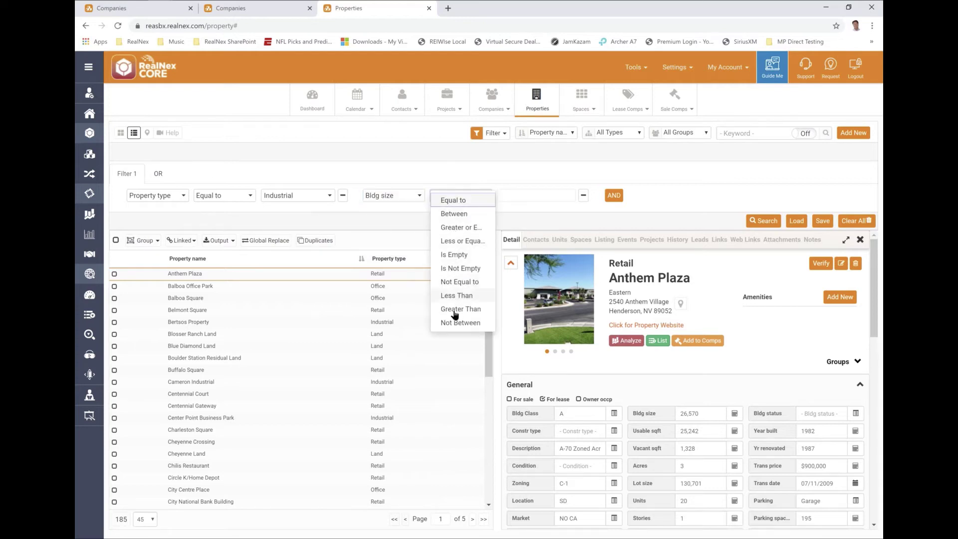
left_click(458, 214)
left_click(522, 196)
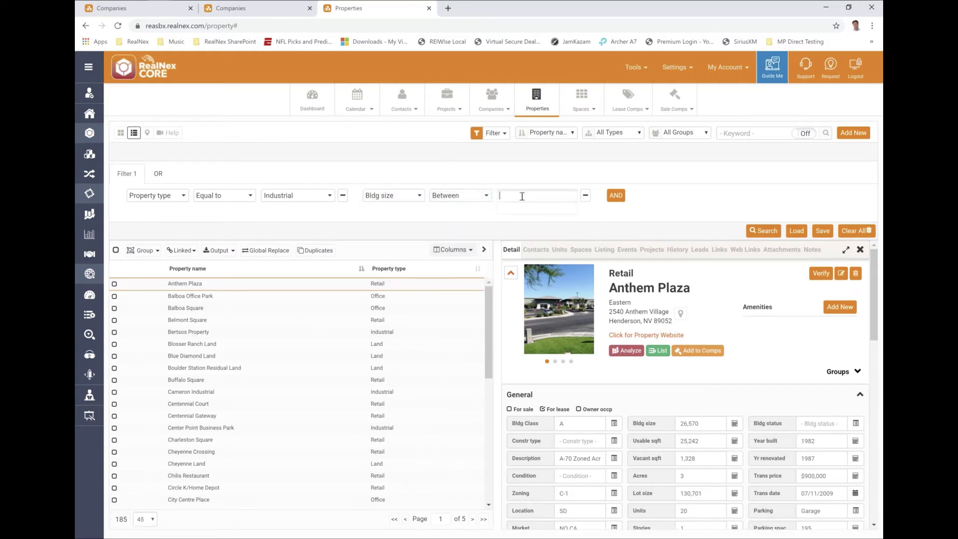
type("1000")
left_click(535, 203)
type("4000")
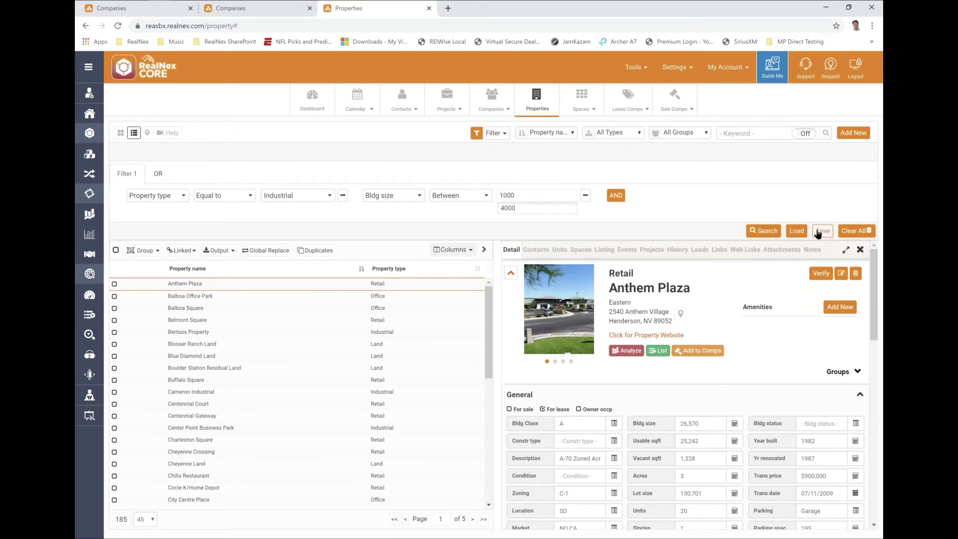
Save the property filter as "Type and Size Range" and add it to the favorites list.
left_click(821, 231)
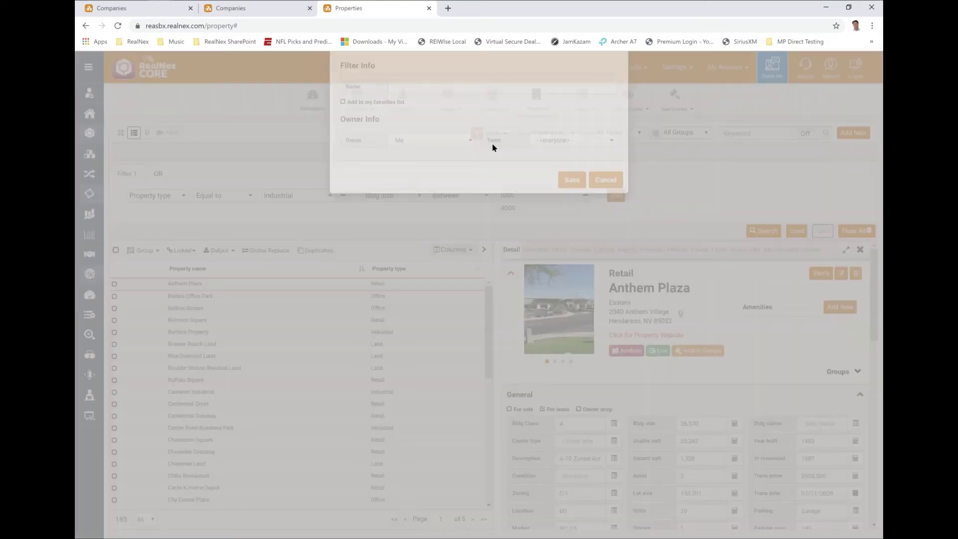
left_click(405, 128)
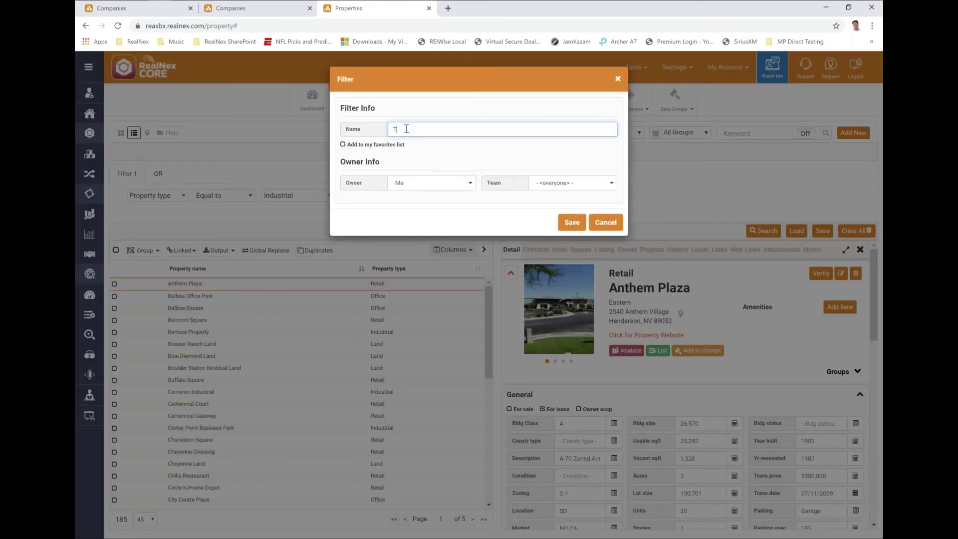
type("TypeLand")
type(" Six")
type("e Range")
left_click(343, 144)
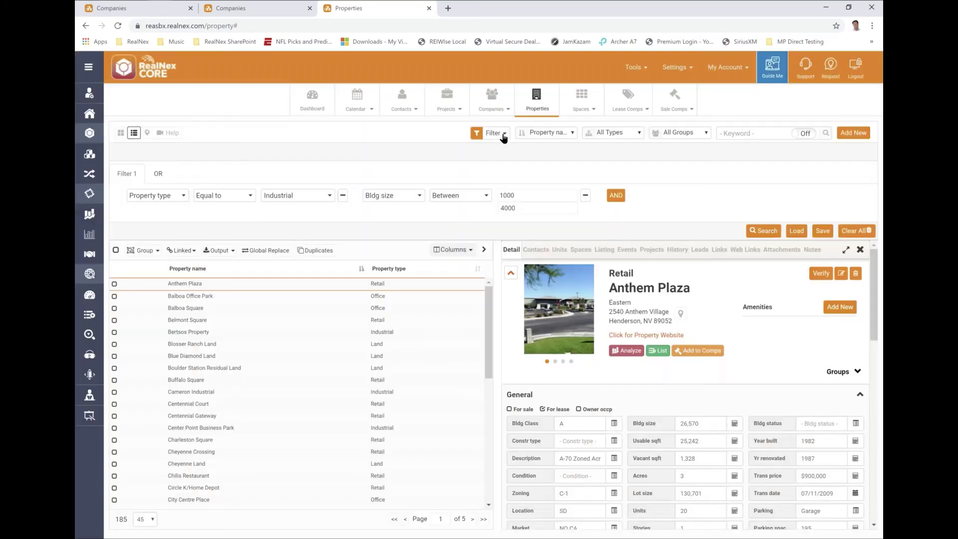
Clear all property filters and apply the saved "Type and Size Range" favorite filter.
left_click(502, 133)
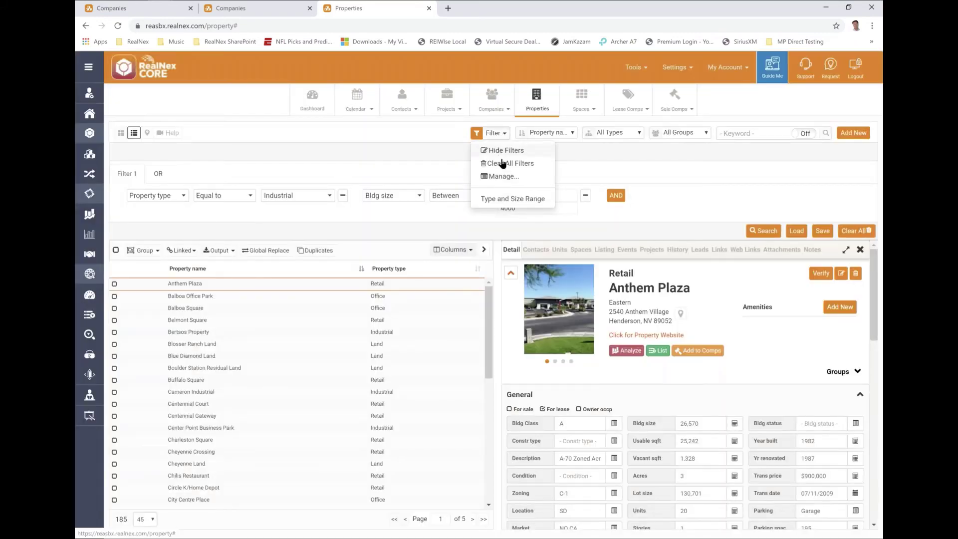
left_click(539, 164)
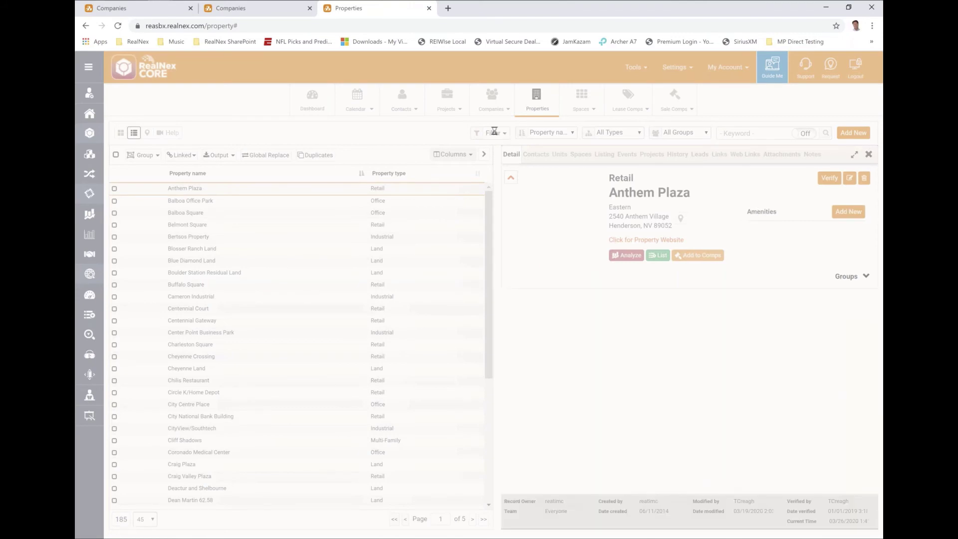
left_click(503, 134)
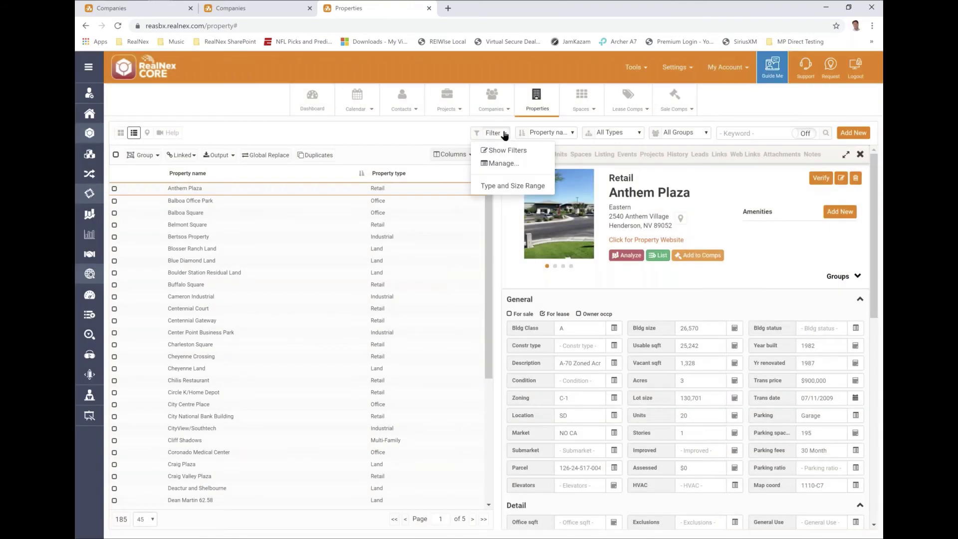
left_click(502, 188)
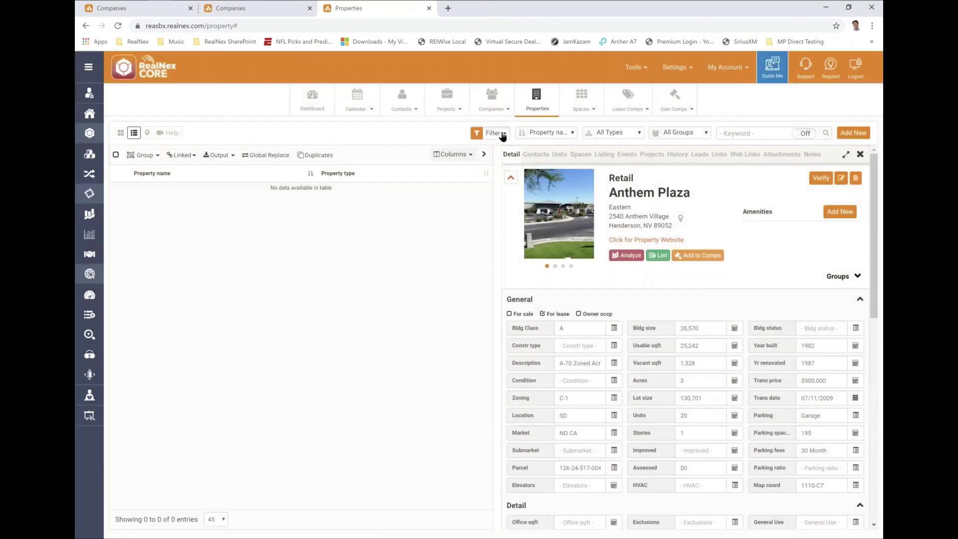
Show the conditions of the applied property filter.
left_click(494, 132)
left_click(502, 151)
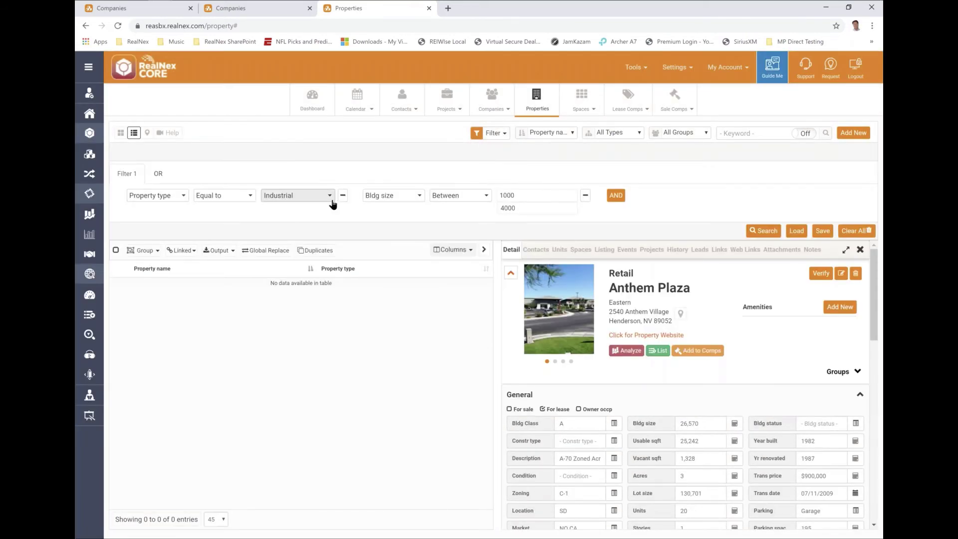
Change the Bldg size condition to between 5000 and 20000 and run the property search.
key("Tab")
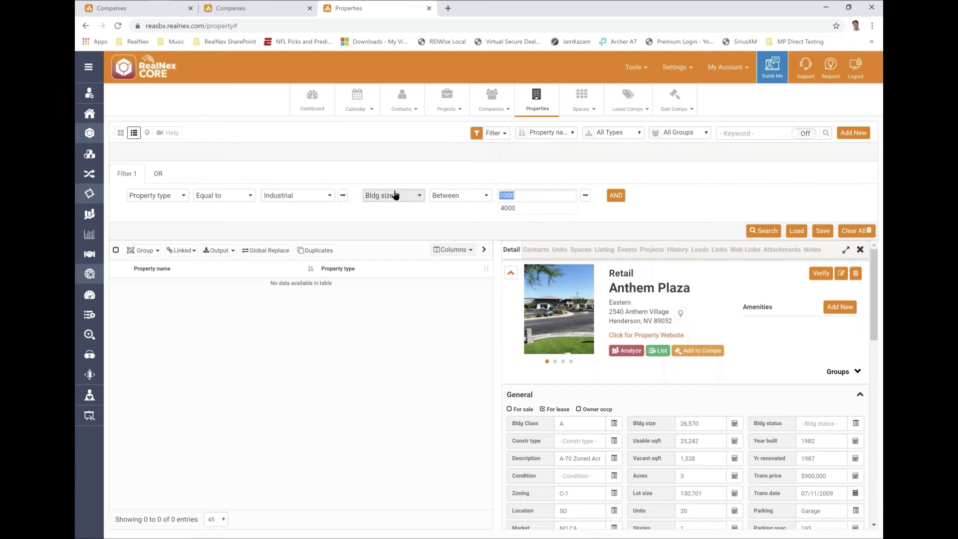
type("5000")
key("Tab")
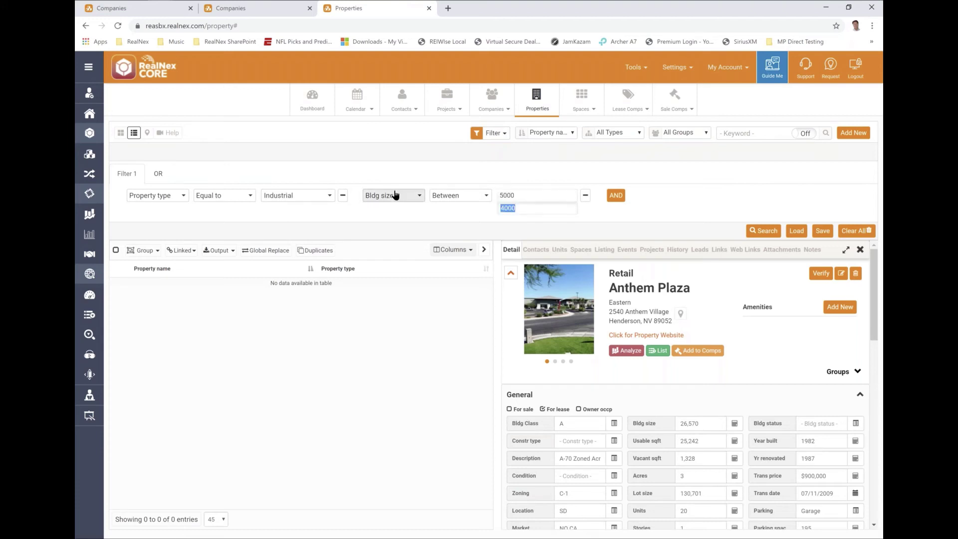
type("20000")
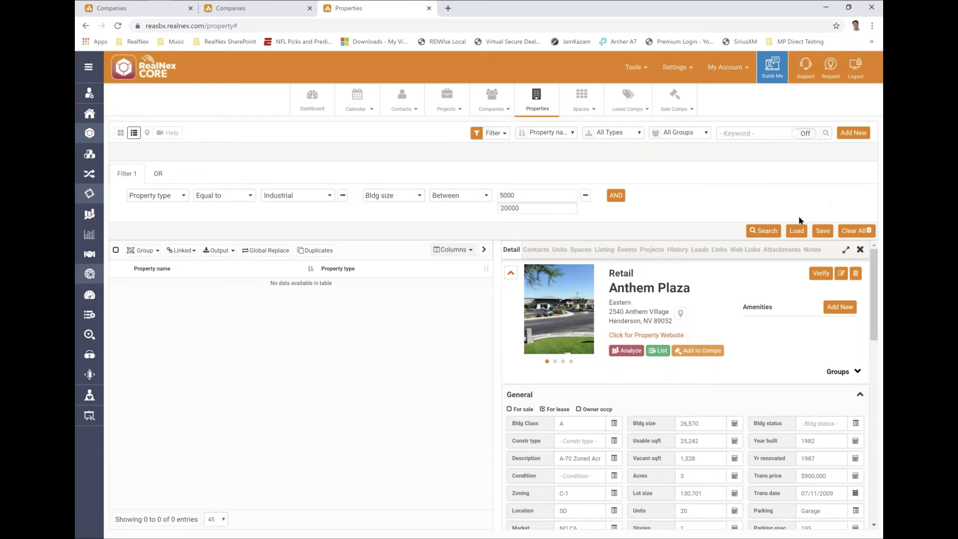
left_click(763, 230)
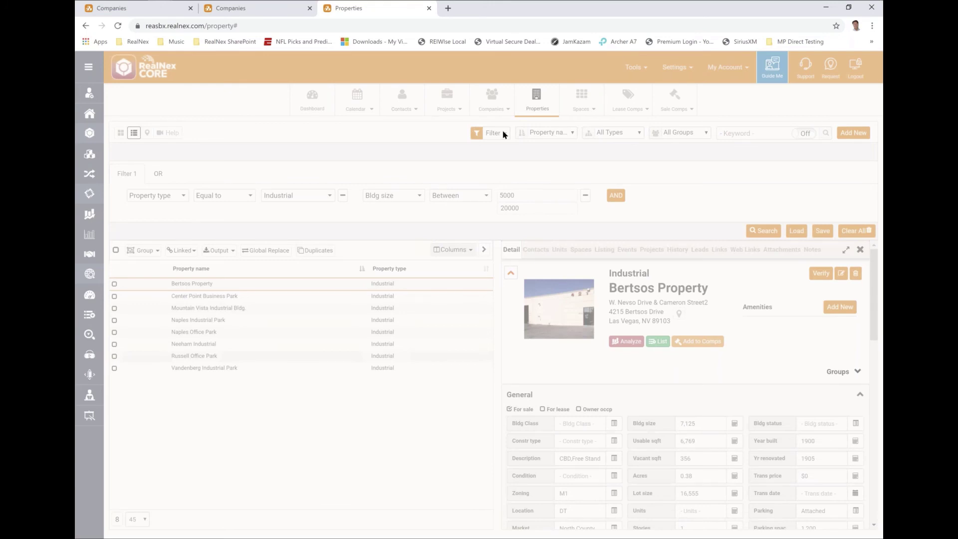
Hide the property filter conditions and display the available filter options.
left_click(504, 134)
left_click(510, 146)
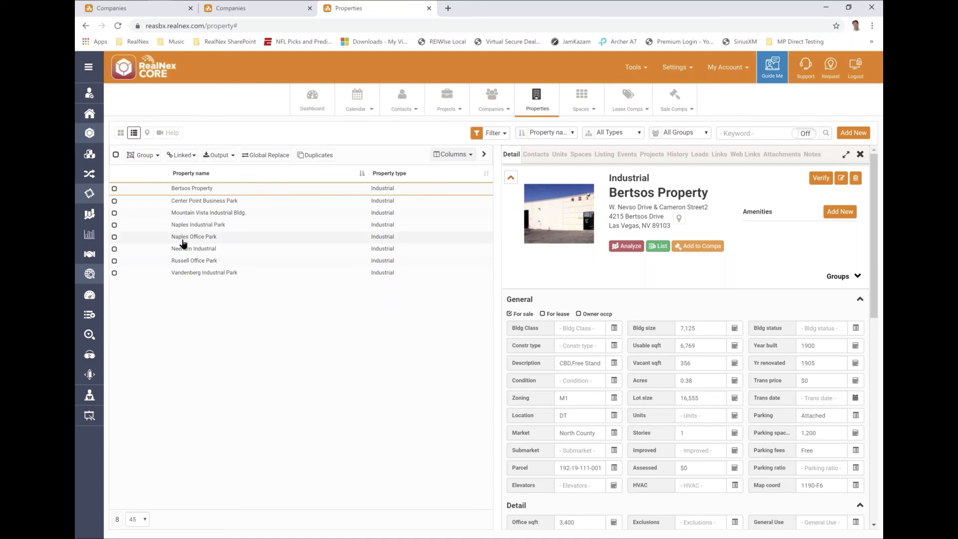
left_click(504, 133)
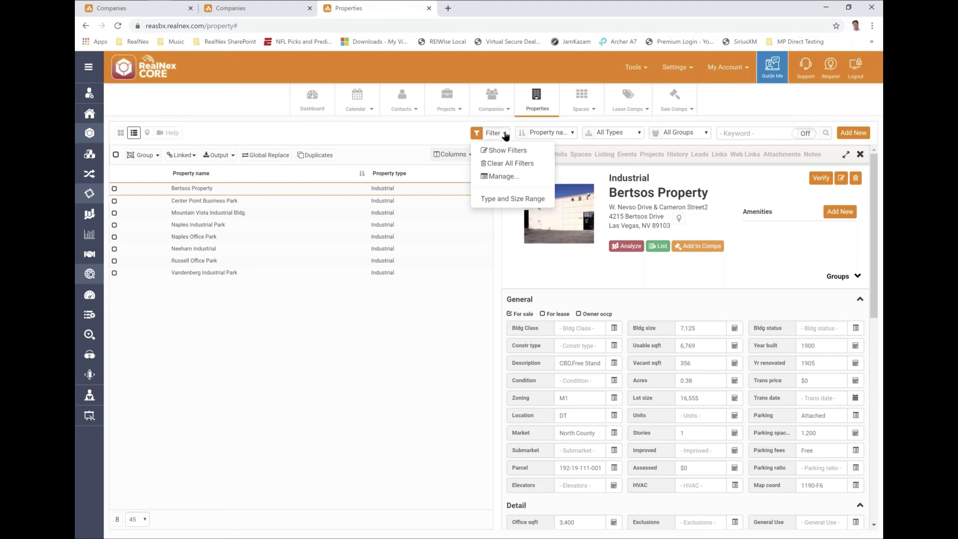